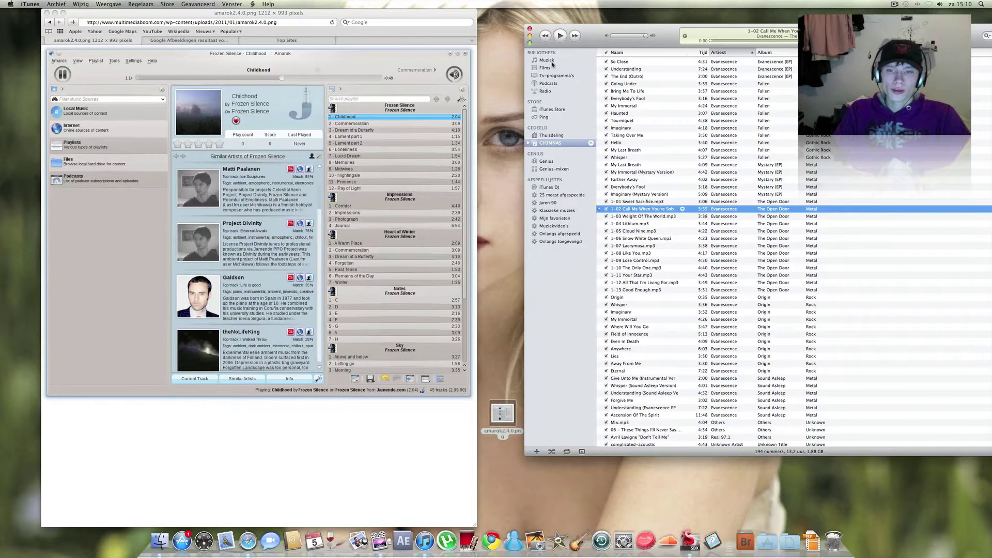
Step: Show the full music library as an album grid in place of the playlist track list
left_click(550, 63)
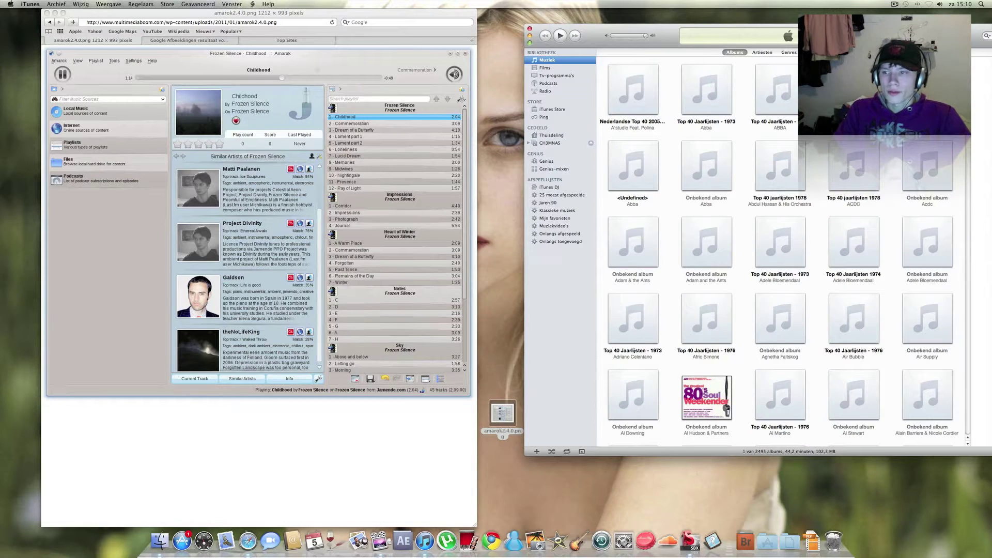
Step: Cycle the library through album-list, song-list, grouped and tile views, ending in Cover Flow
left_click(978, 35)
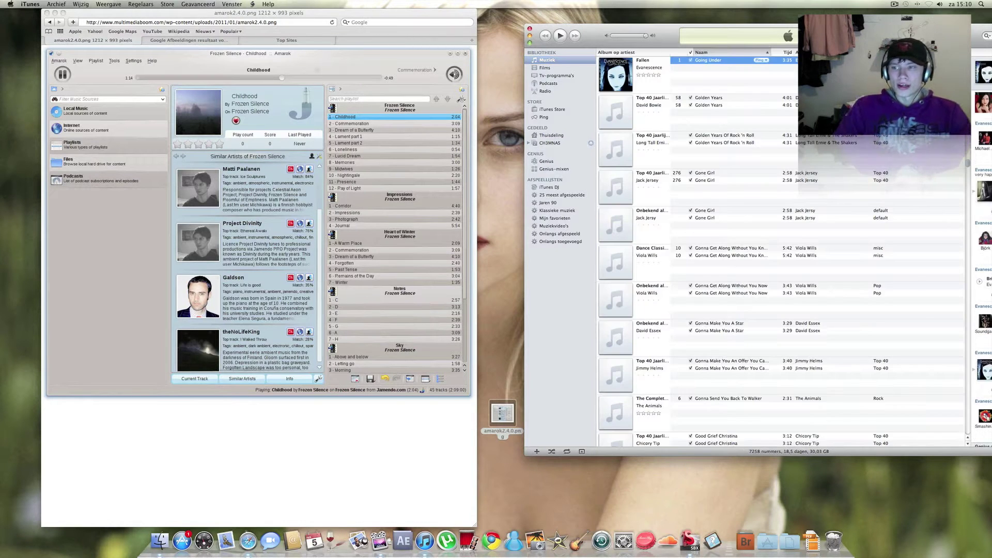
left_click(967, 35)
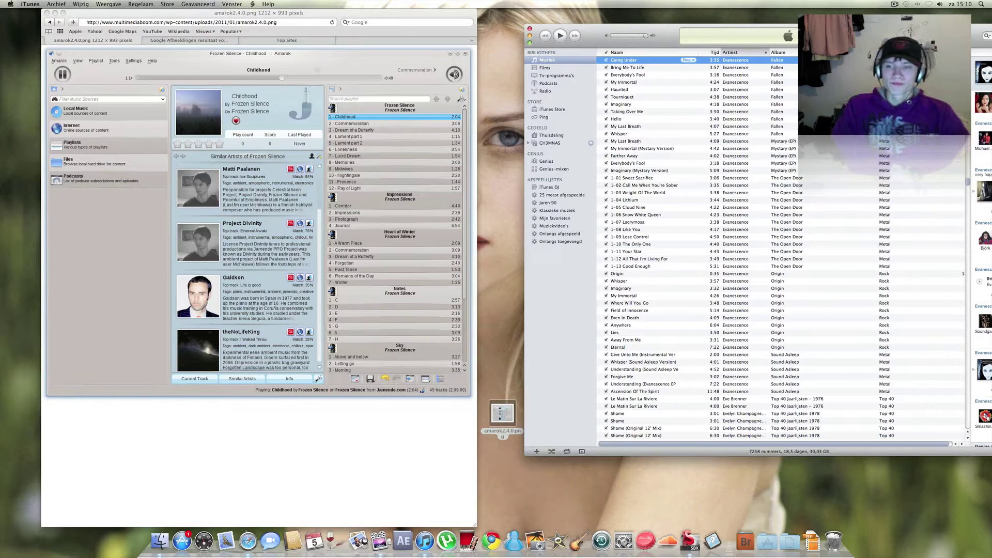
scroll(736, 249, "up", 5)
scroll(736, 248, "up", 5)
scroll(736, 248, "up", 5)
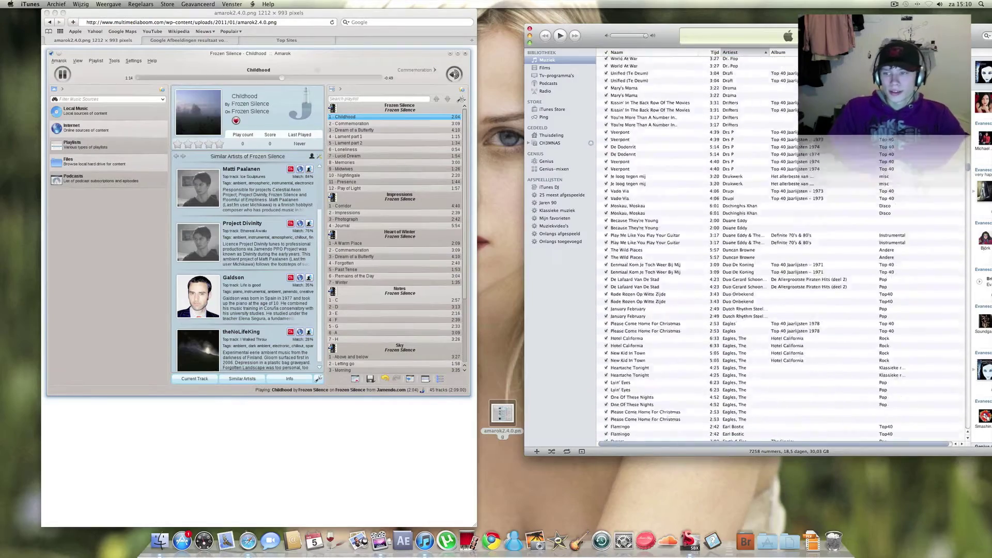
scroll(737, 249, "up", 5)
scroll(736, 248, "down", 5)
scroll(736, 248, "down", 5)
scroll(736, 248, "down", 5)
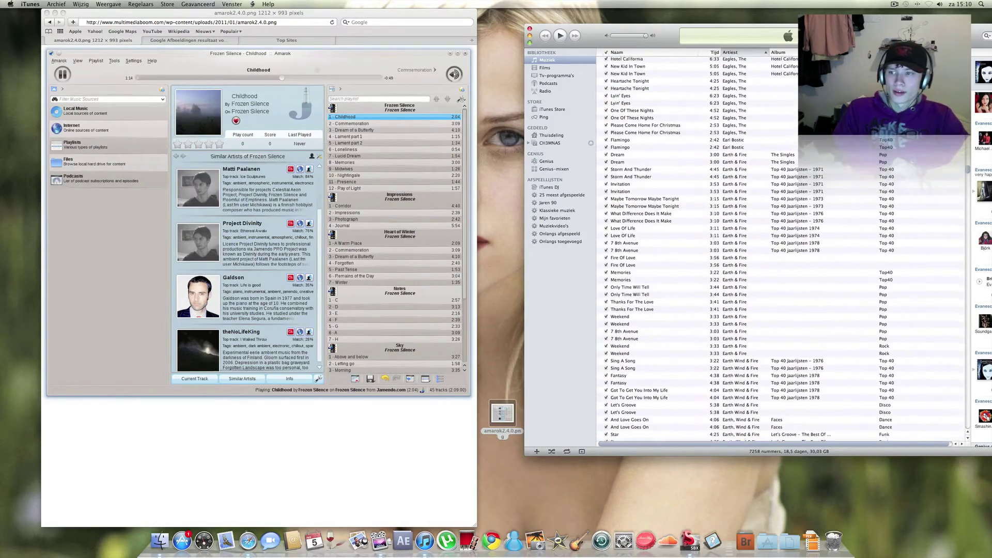
scroll(736, 248, "down", 3)
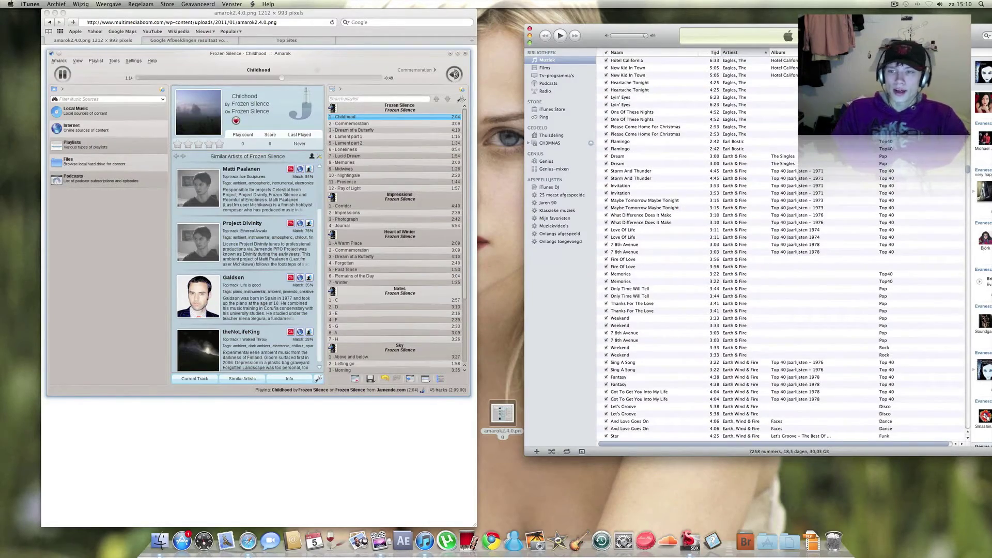
key("alt+super+4")
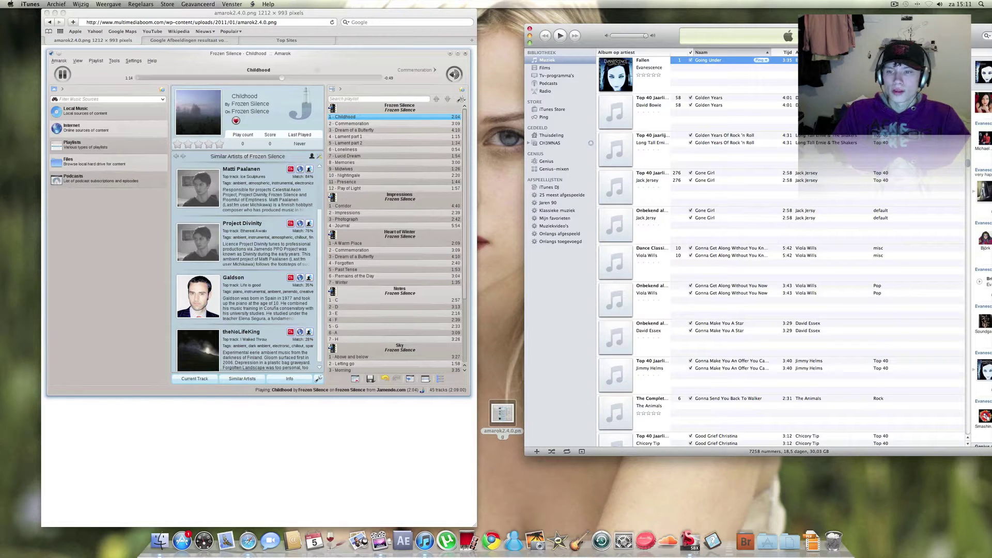
key("super+alt+4")
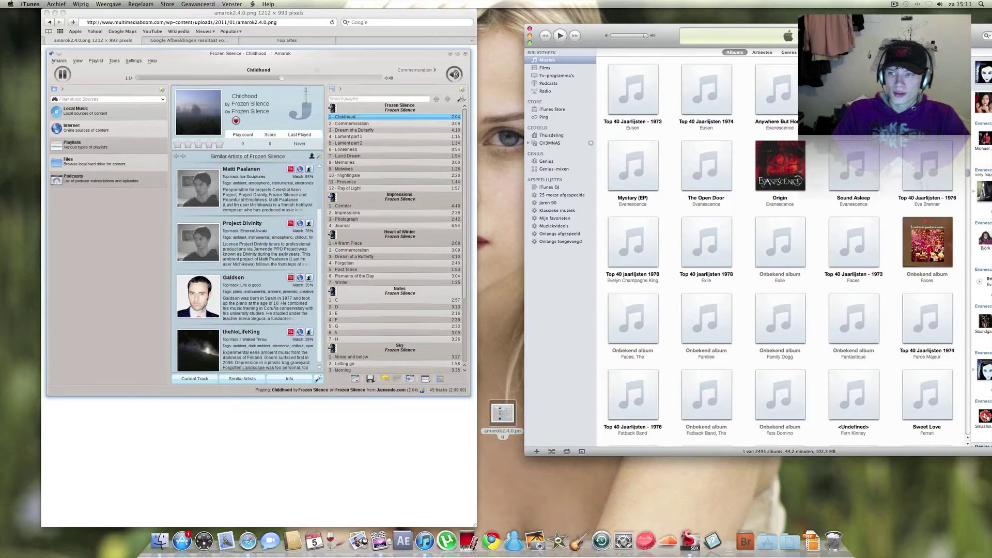
key("super+alt+6")
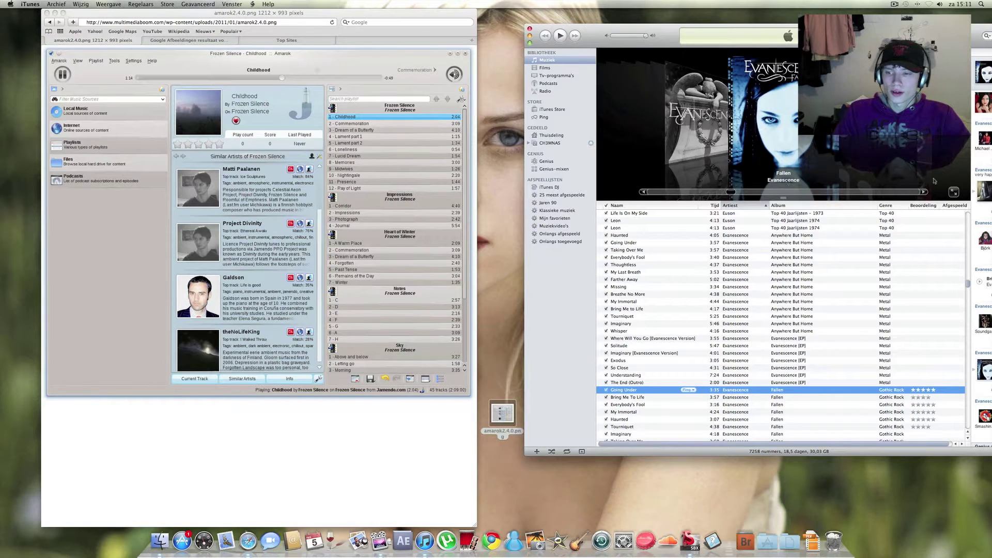
Step: View Fallen's cover full screen, exit with Escape, and return to the plain song list
left_click(953, 191)
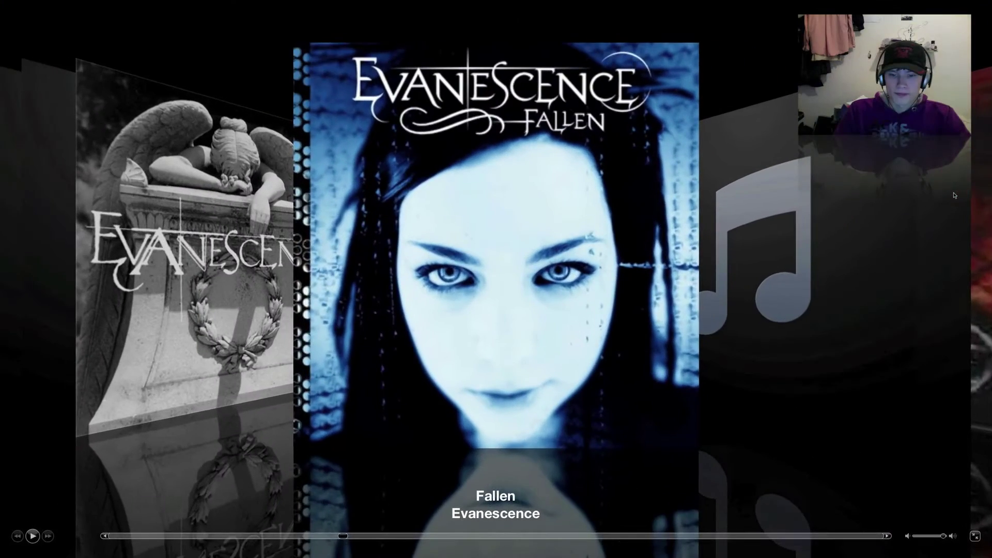
key("Escape")
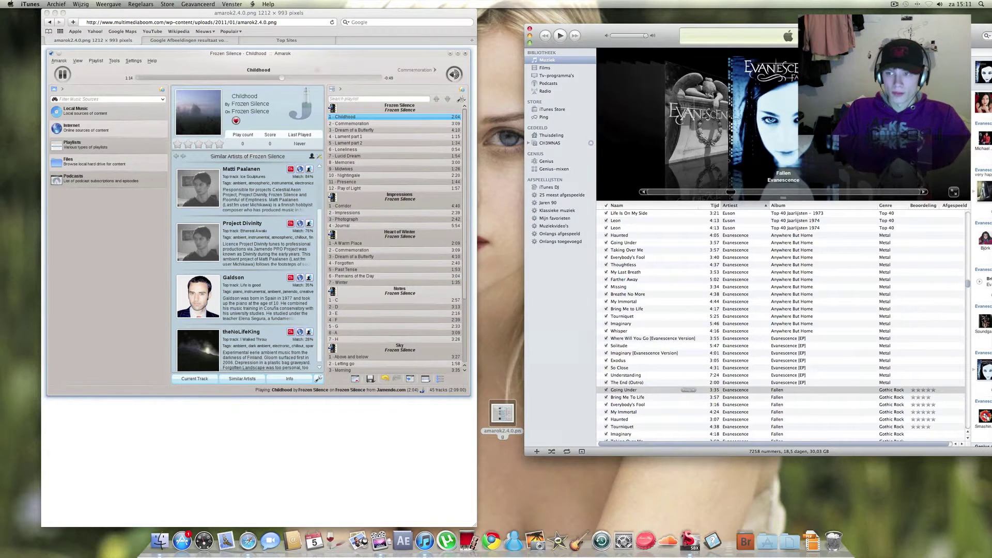
key("super+alt+3")
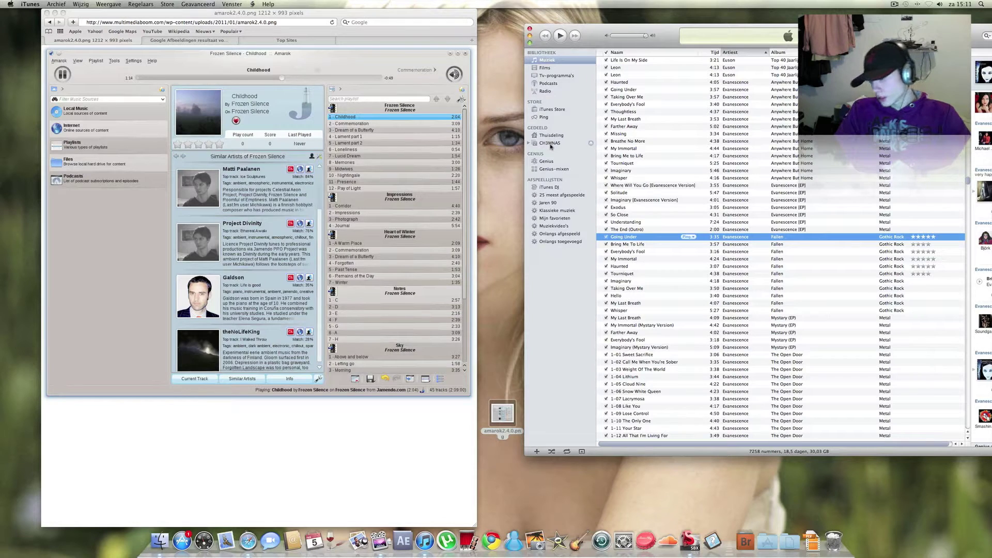
Step: Open the CH3MNAS shared library in its own window, move it right, and select the Amarok screenshot
left_click(550, 144)
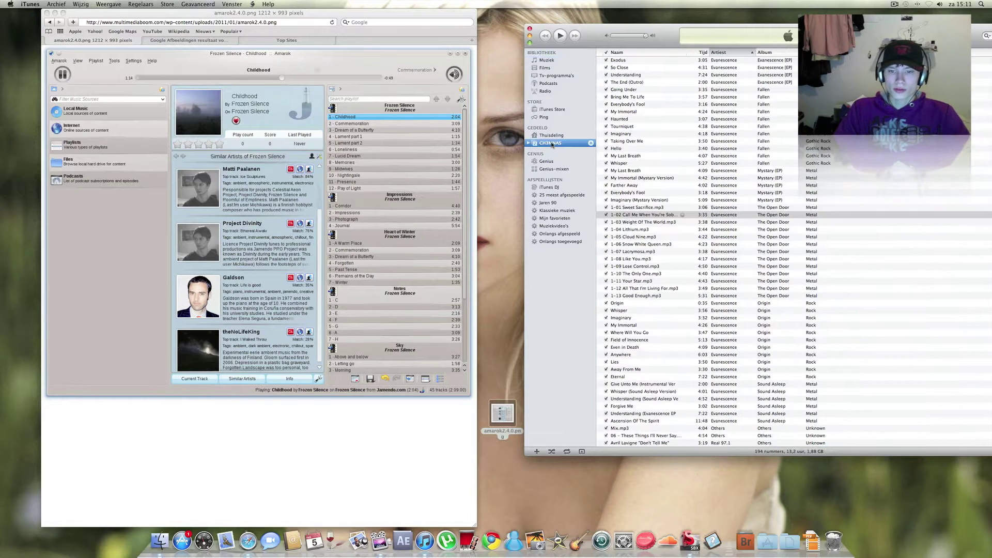
left_click(551, 145)
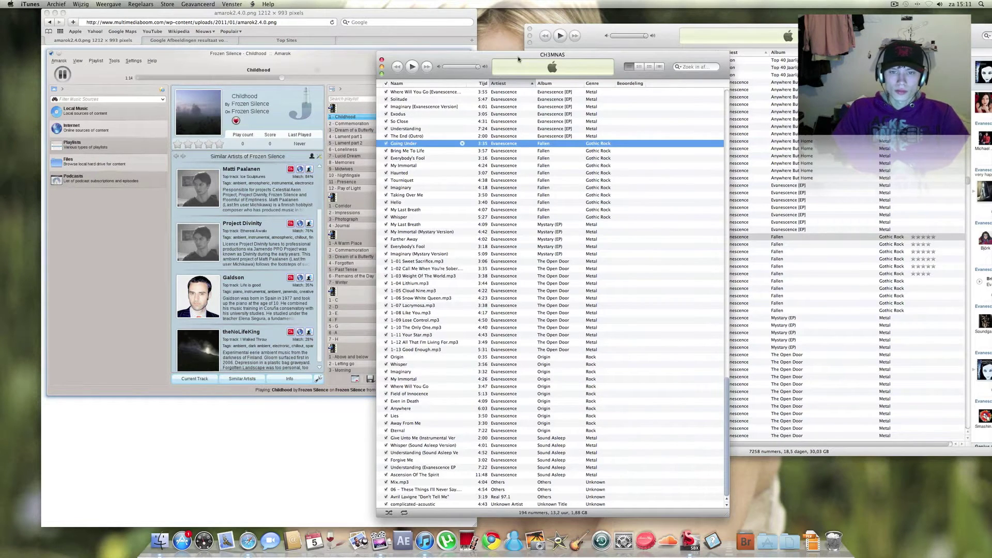
left_click_drag(503, 58, 736, 61)
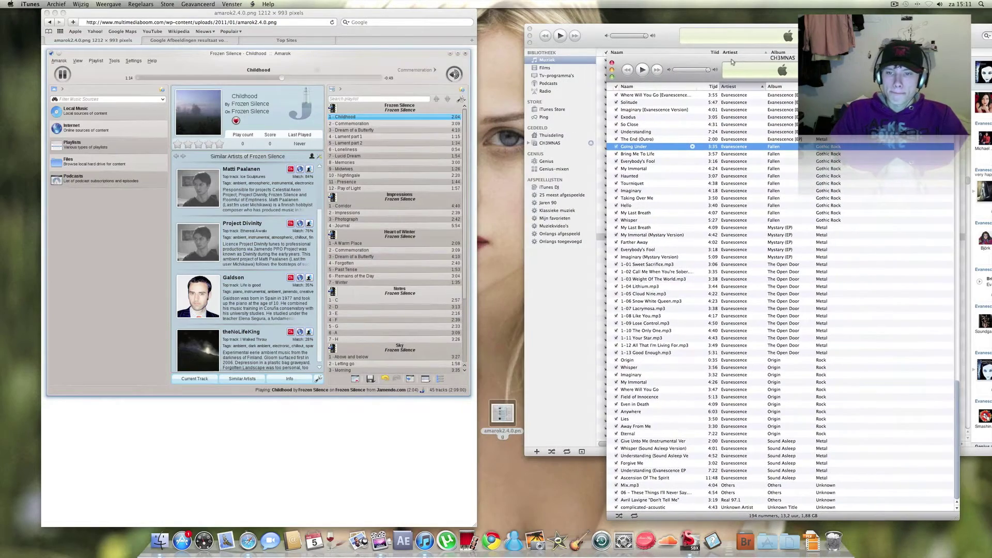
scroll(841, 144, "up", 10)
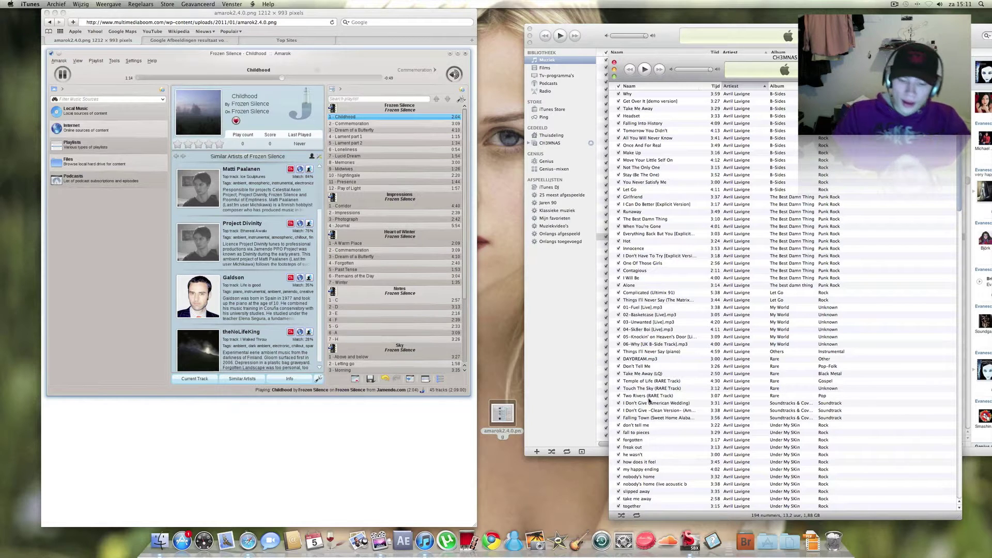
left_click(501, 422)
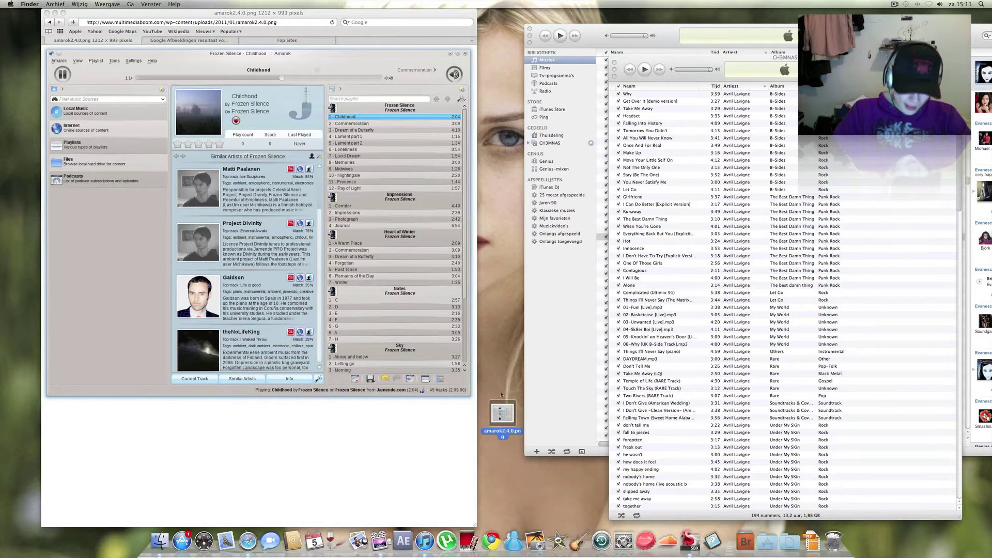
Step: Open amarok2.4.0.png from the desktop in Preview
double_click(501, 415)
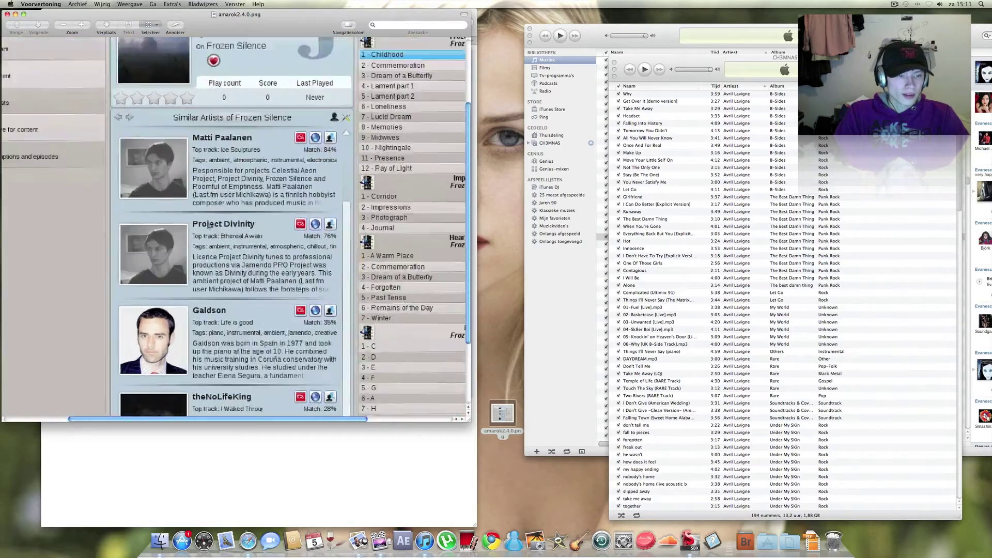
scroll(233, 232, "up", 5)
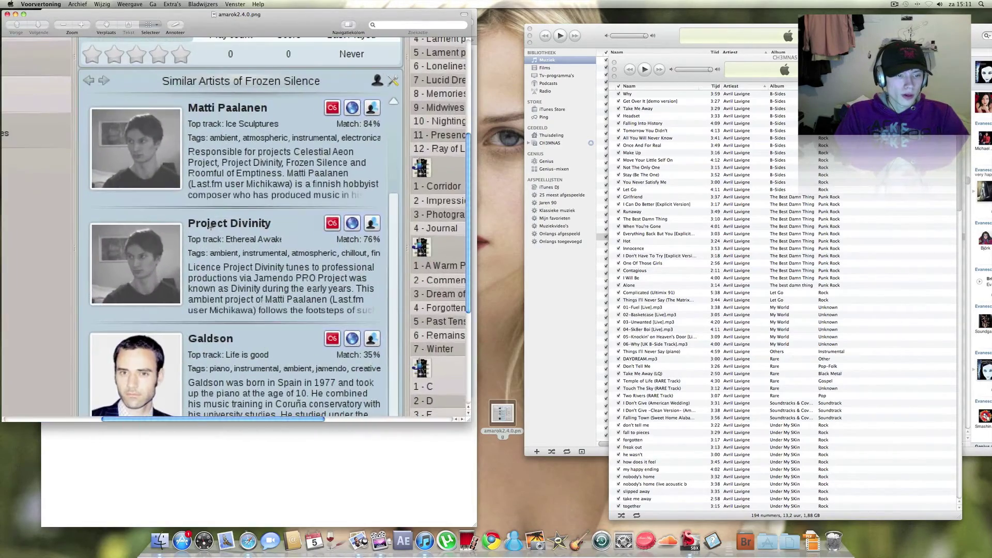
scroll(233, 233, "down", 5)
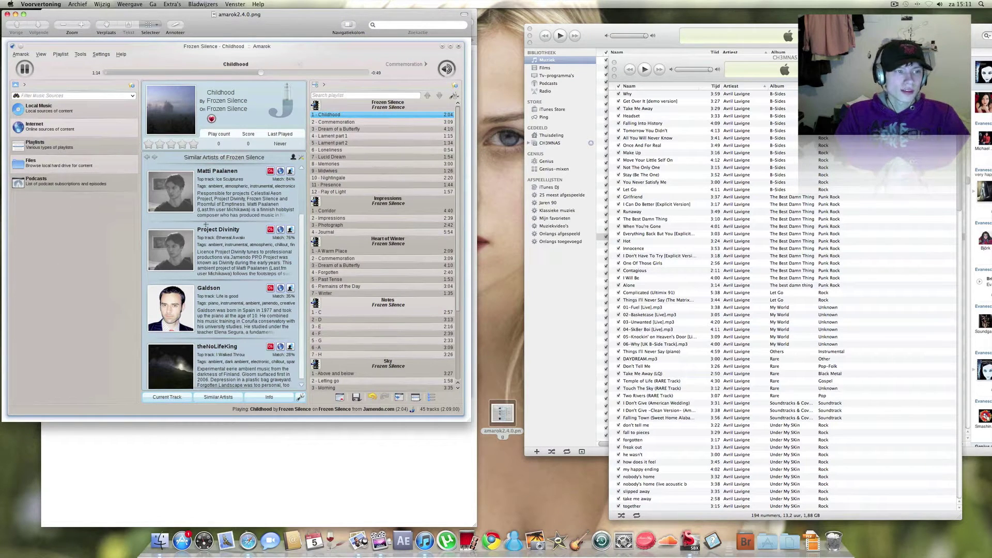
scroll(775, 311, "down", 10)
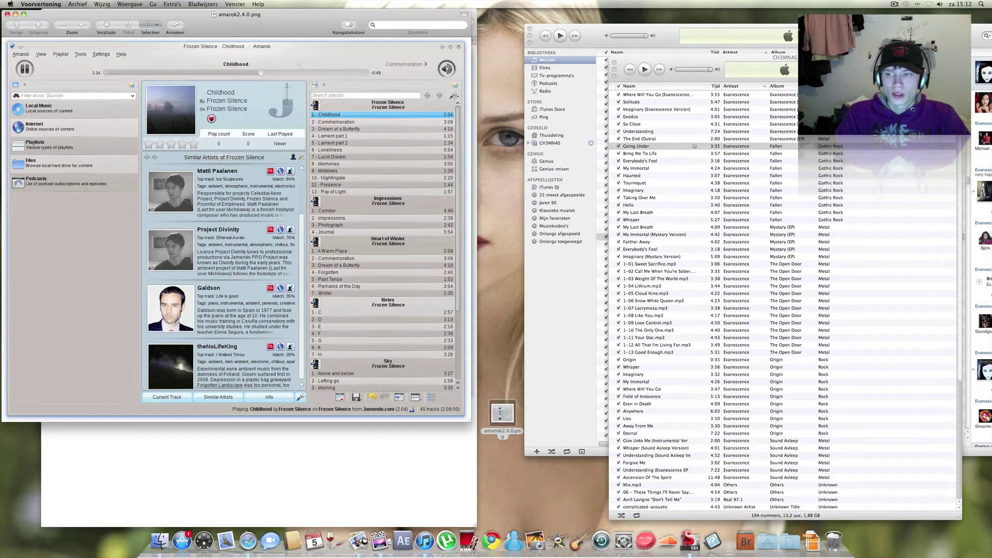
Step: Bring iTunes forward and close the 194-song window to show the 7258-song library
left_click(930, 100)
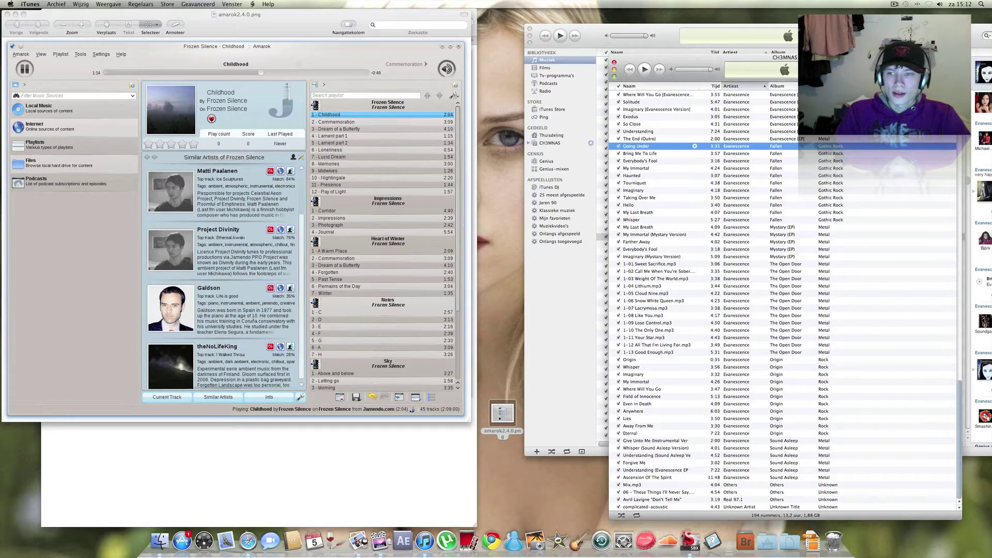
left_click(614, 65)
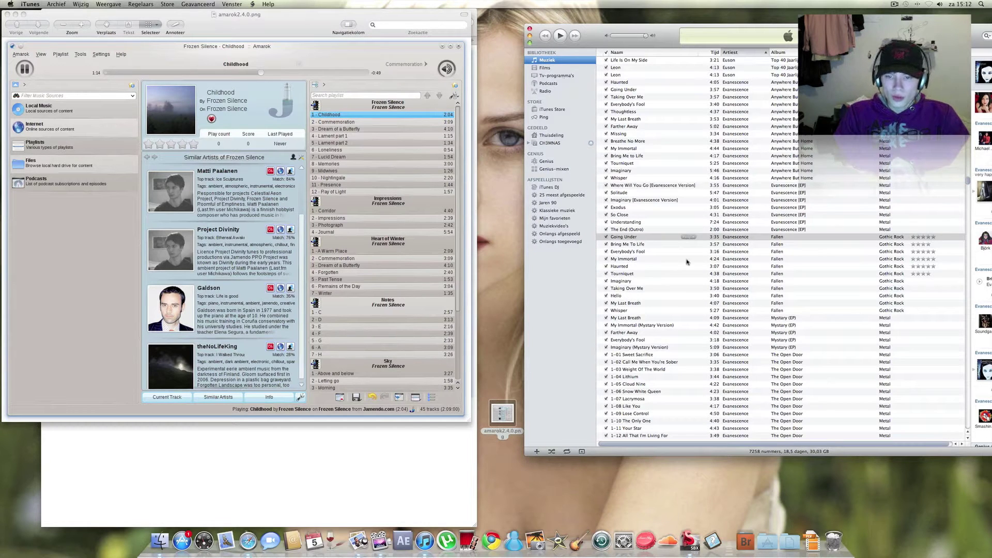
scroll(687, 262, "up", 4)
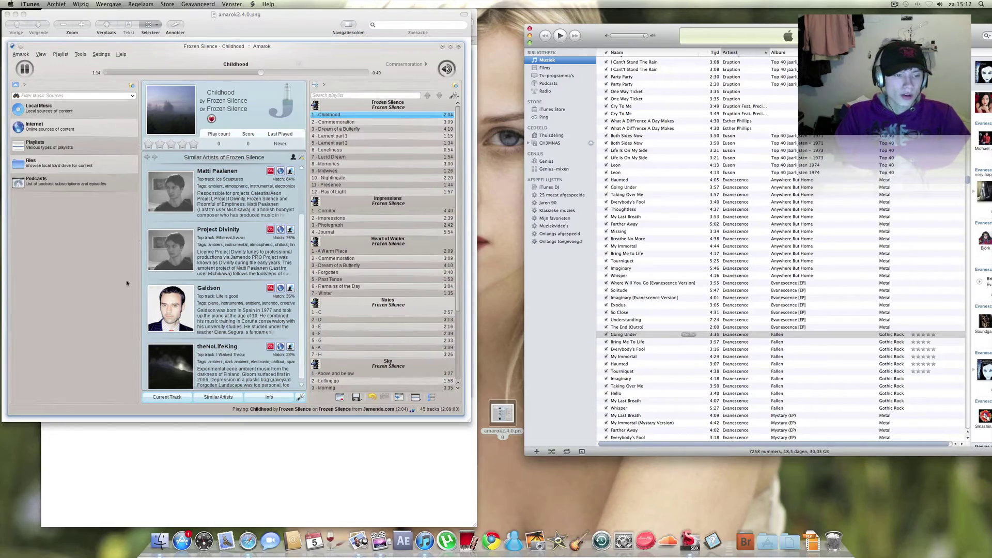
left_click(126, 283)
scroll(126, 282, "up", 5)
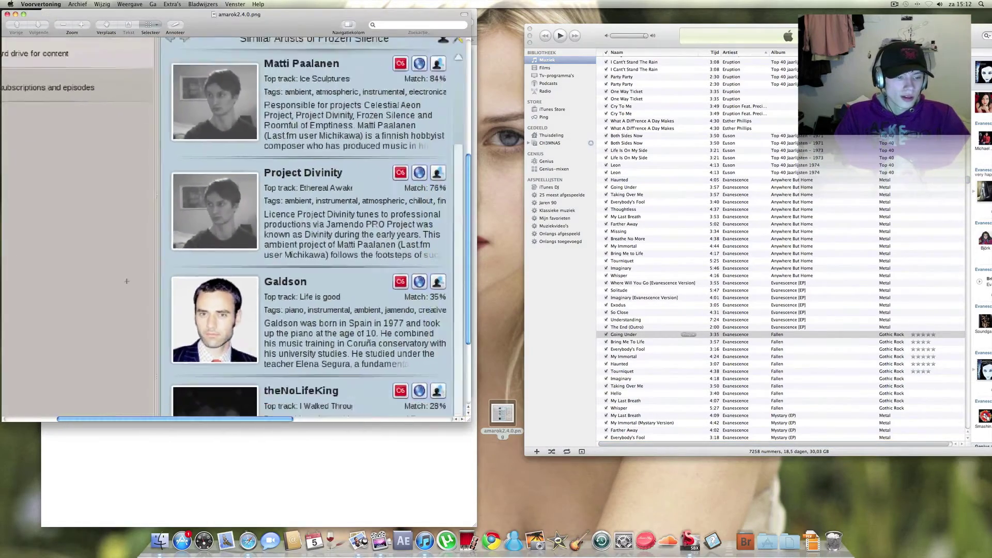
scroll(127, 282, "up", 4)
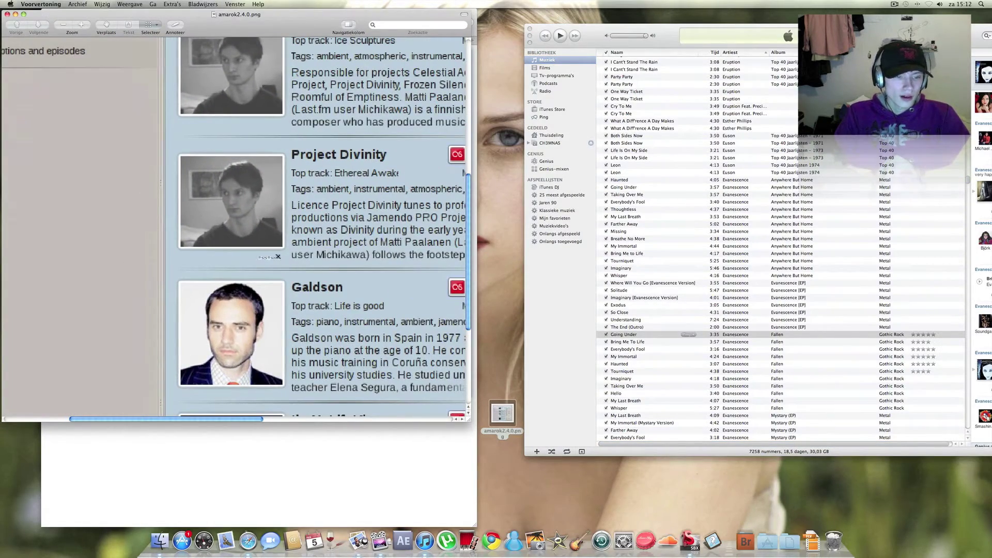
scroll(278, 255, "up", 4)
scroll(277, 256, "down", 5)
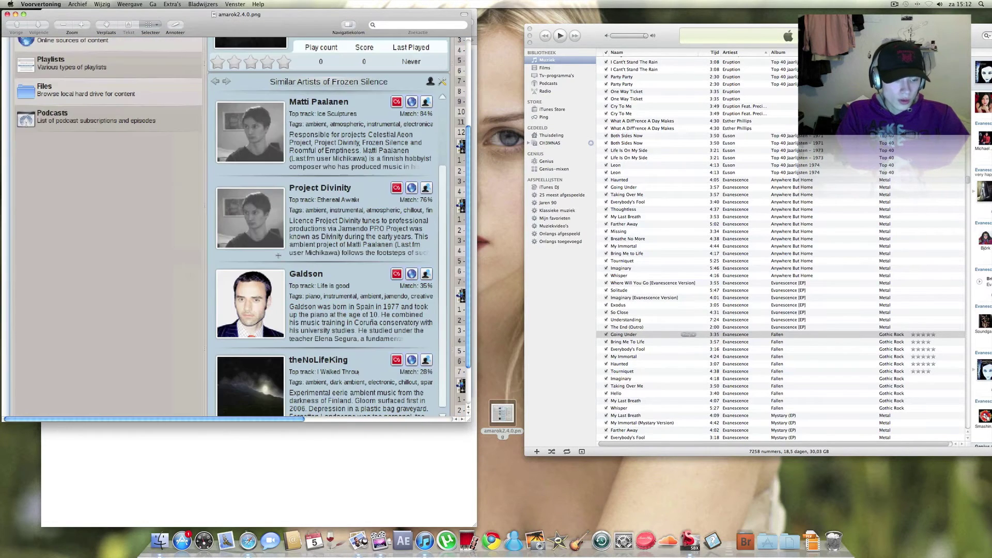
scroll(278, 256, "down", 5)
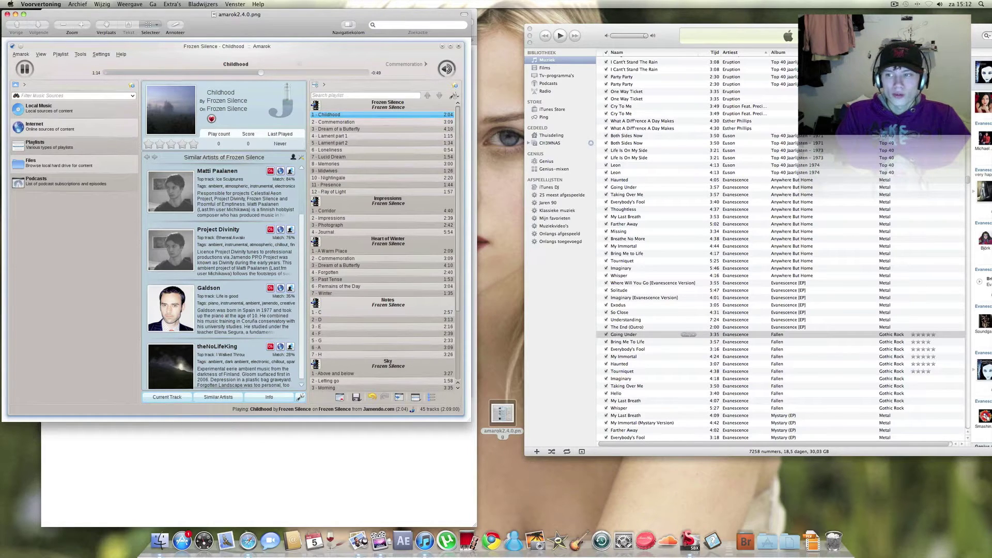
Step: Switch the library from album-grouped list to cover grid, then to Cover Flow with Fallen in front
key("alt+super+4")
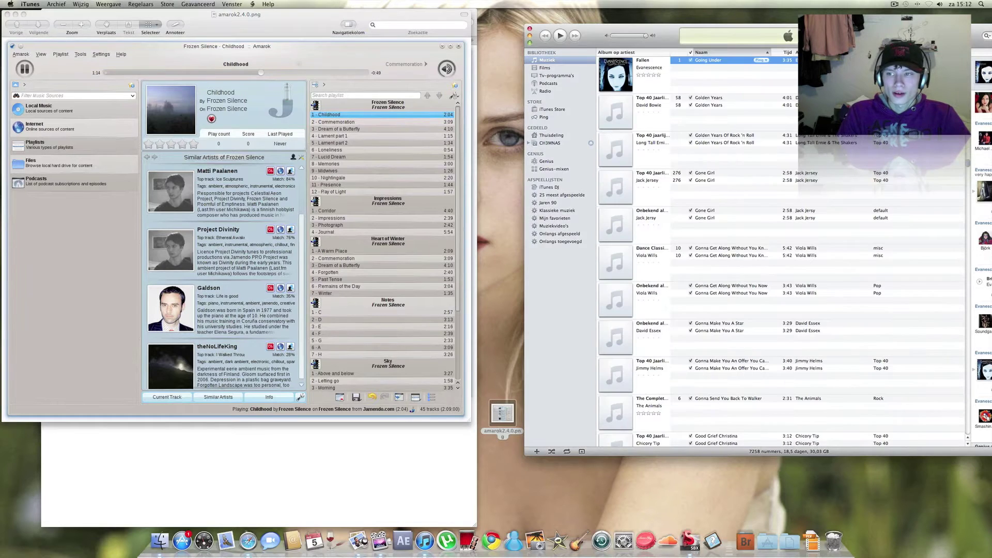
key("alt+super+5")
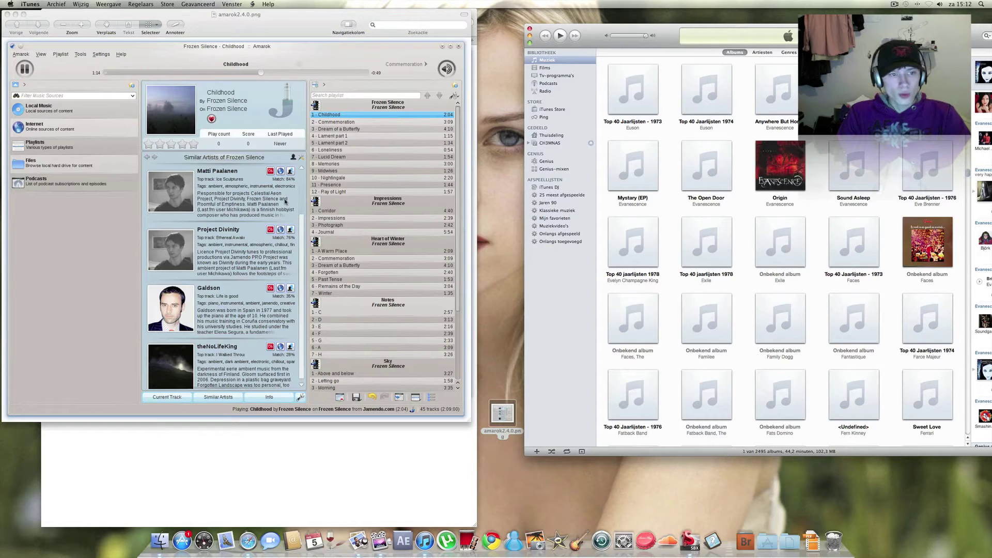
scroll(694, 152, "up", 3)
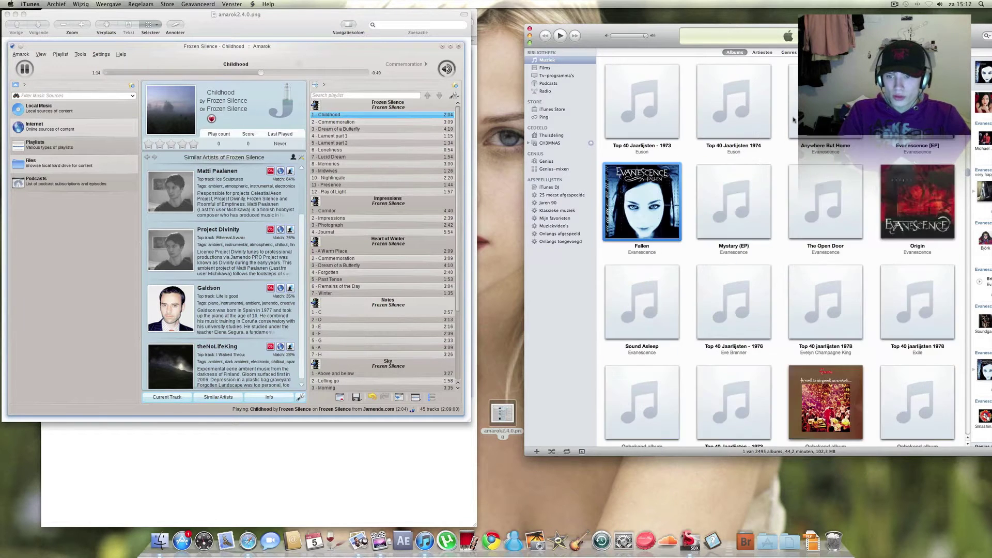
scroll(693, 151, "down", 6)
scroll(790, 122, "up", 2)
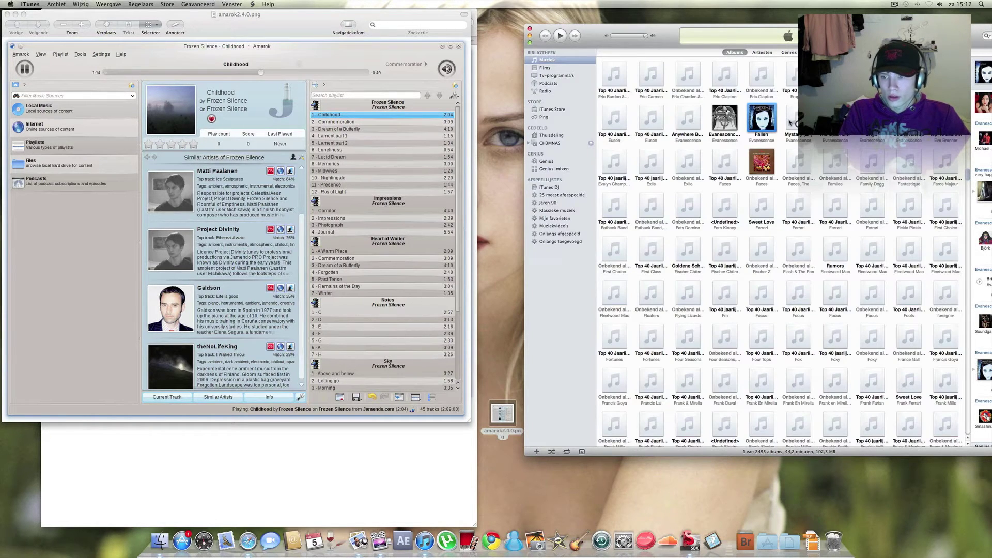
scroll(791, 123, "up", 2)
scroll(790, 123, "up", 2)
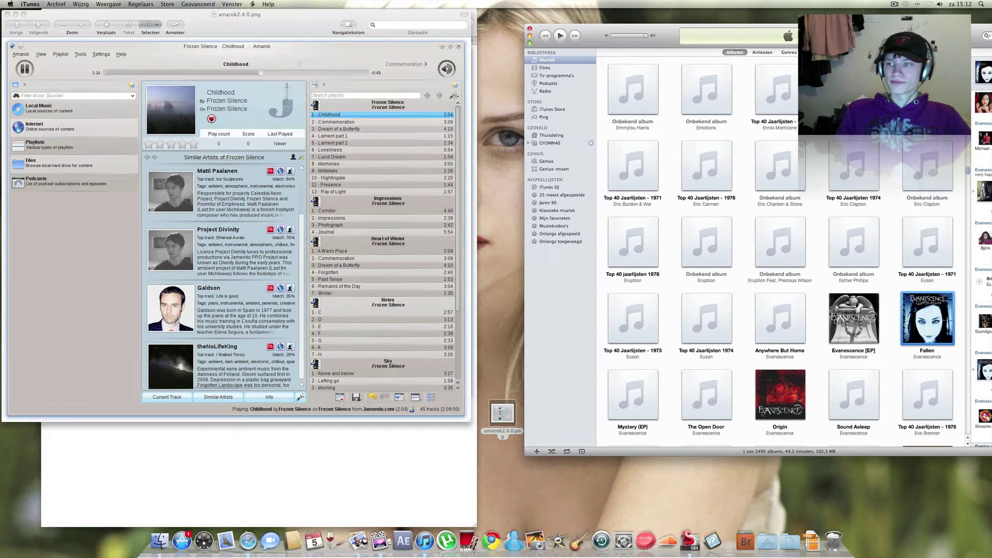
key("alt+super+5")
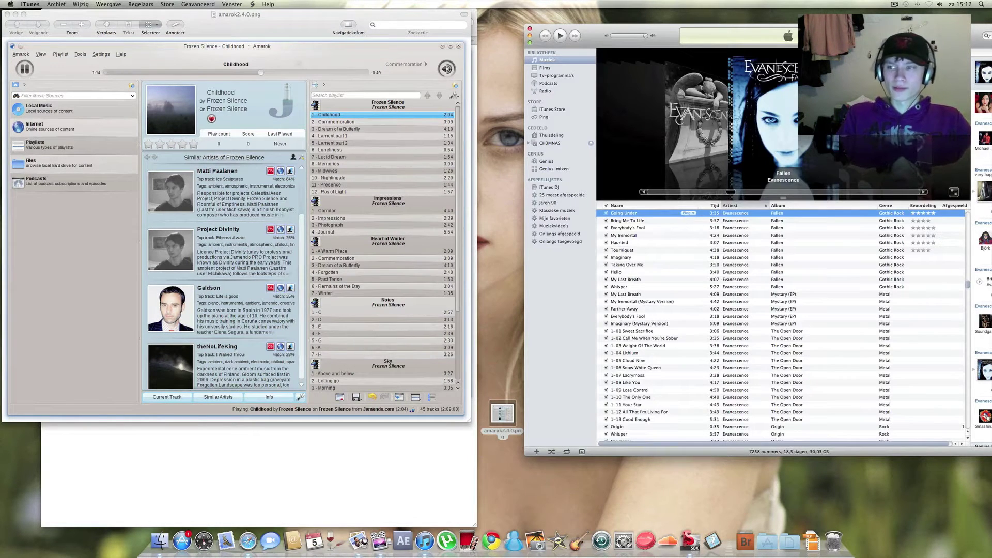
Step: Return the 7258-song library to a plain song list starting at Evanescence's Fallen
key("alt+super+3")
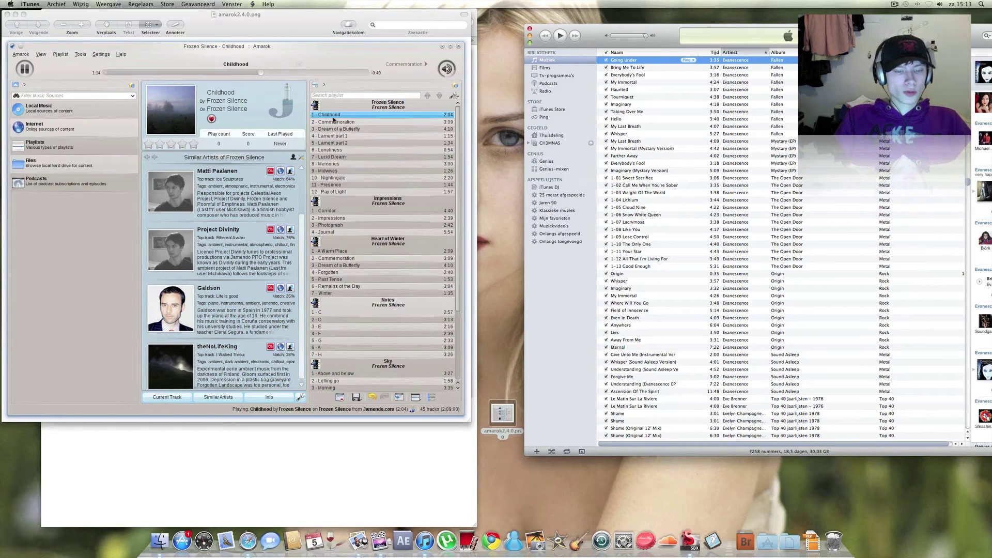
left_click(235, 15)
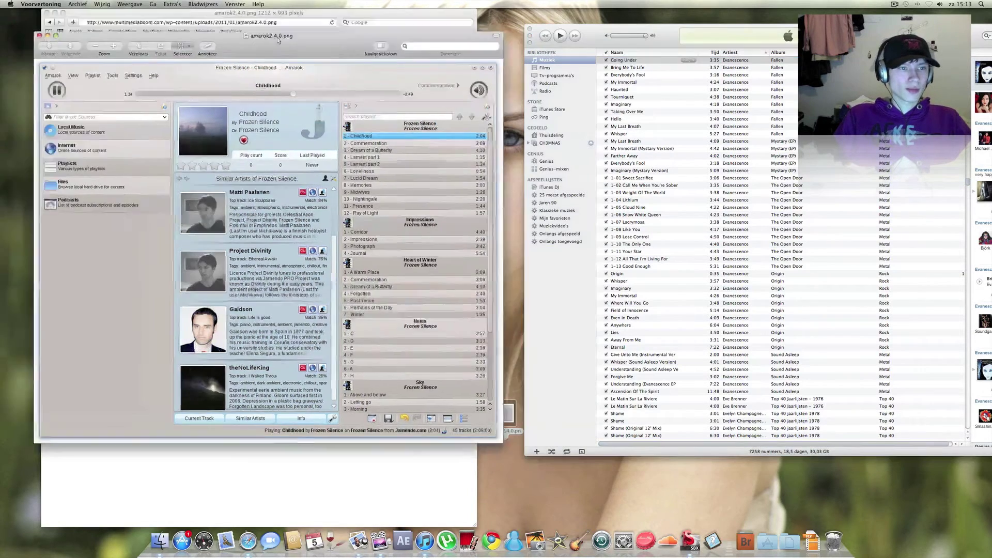
left_click_drag(277, 39, 241, 17)
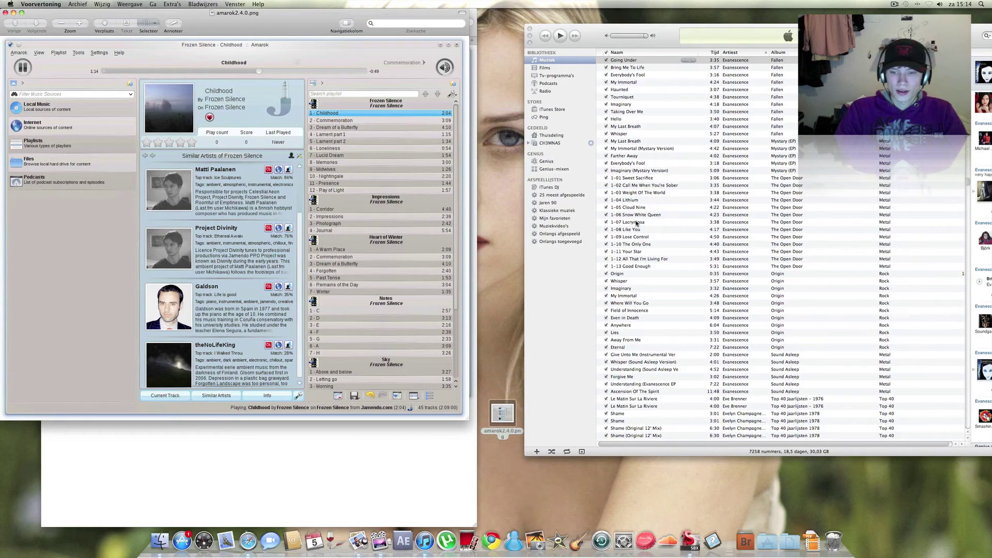
scroll(635, 223, "down", 10)
scroll(635, 224, "down", 10)
scroll(635, 223, "down", 10)
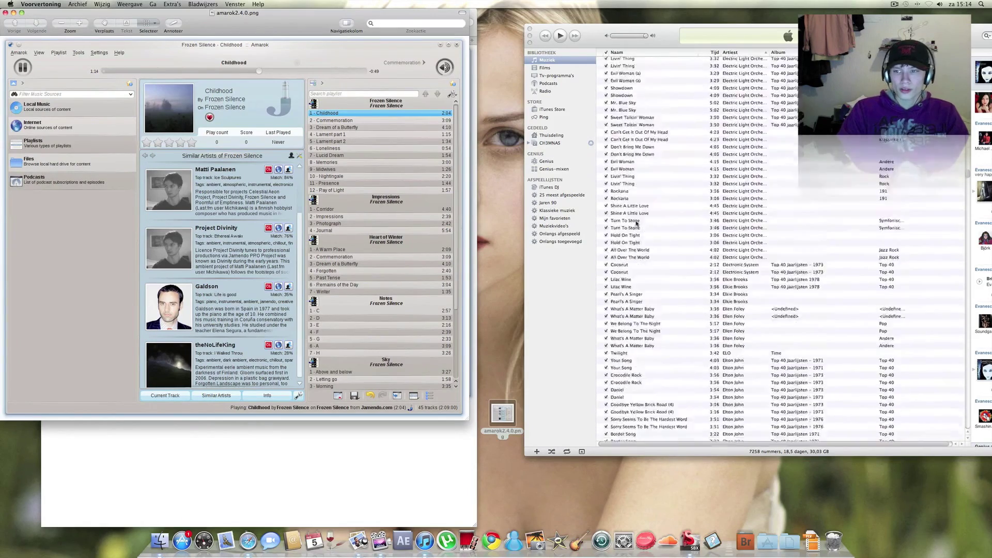
scroll(635, 223, "up", 10)
scroll(636, 223, "up", 5)
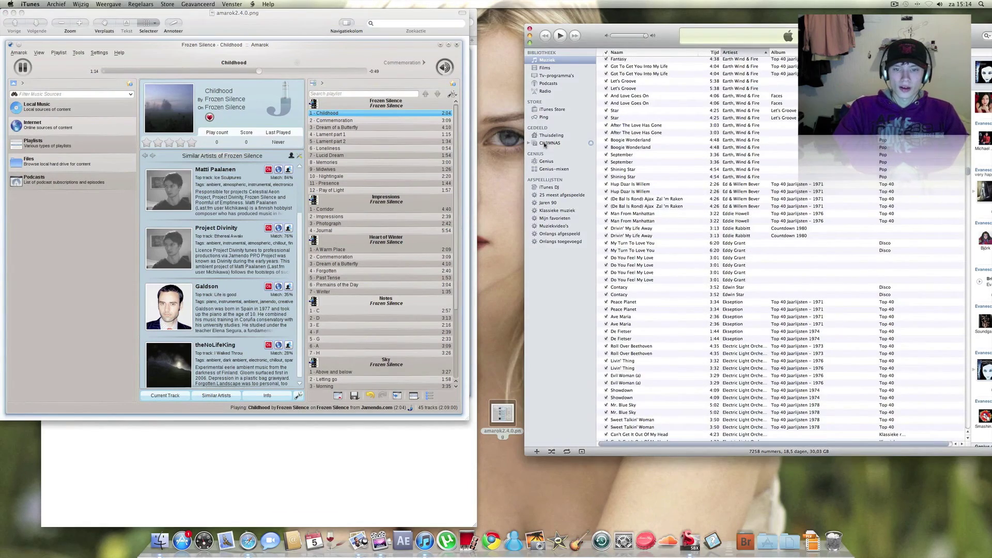
Step: Play Evanescence's Tourniquet from the CH3MNAS shared library's song list
left_click(549, 143)
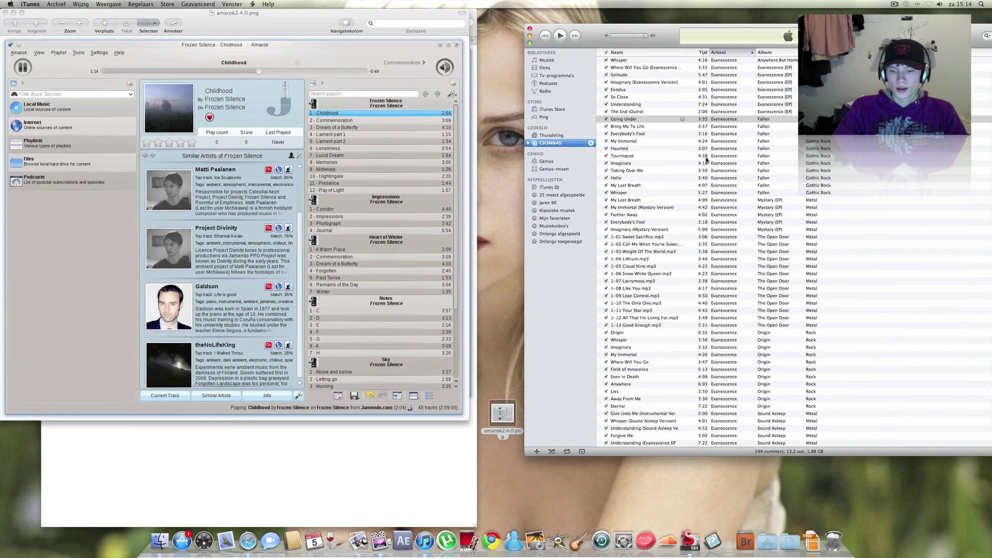
left_click(705, 158)
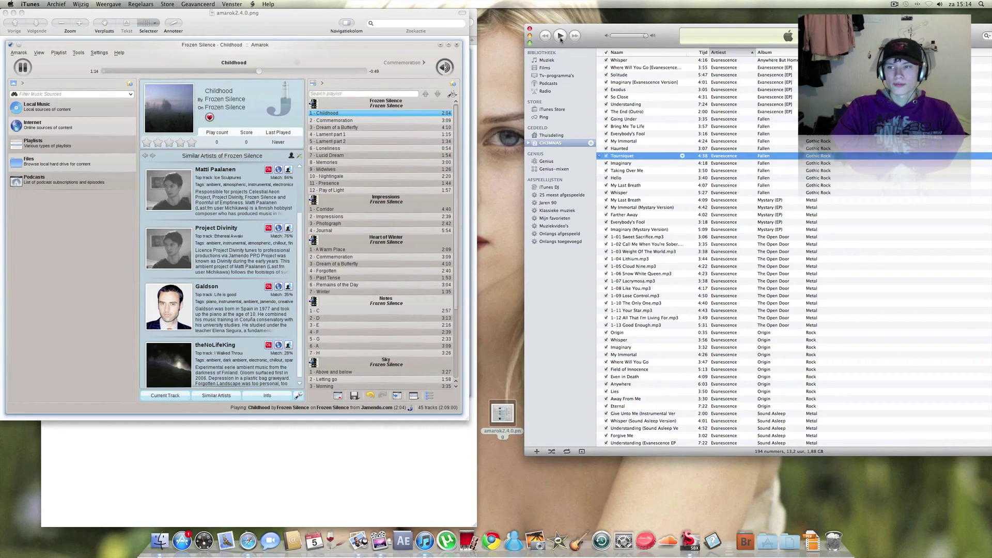
left_click(581, 35)
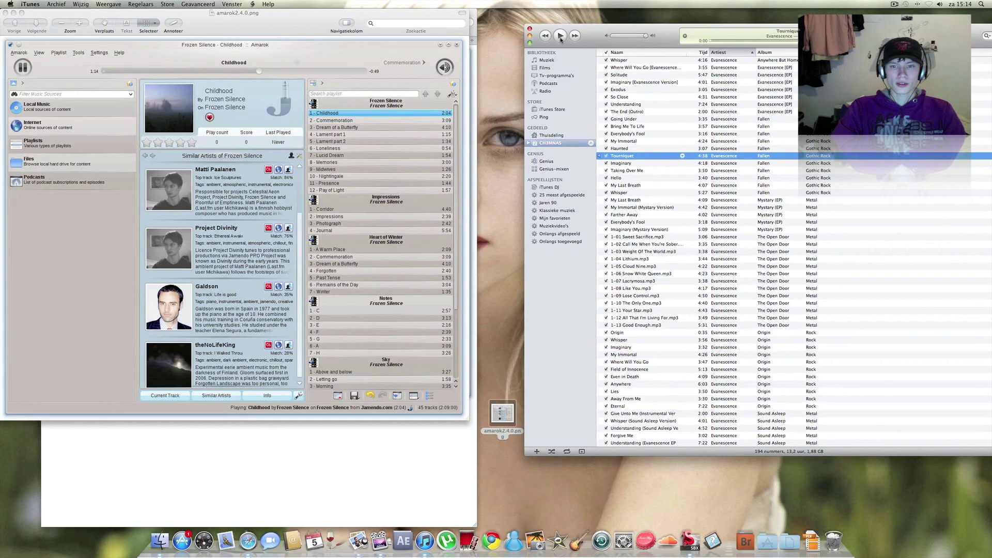